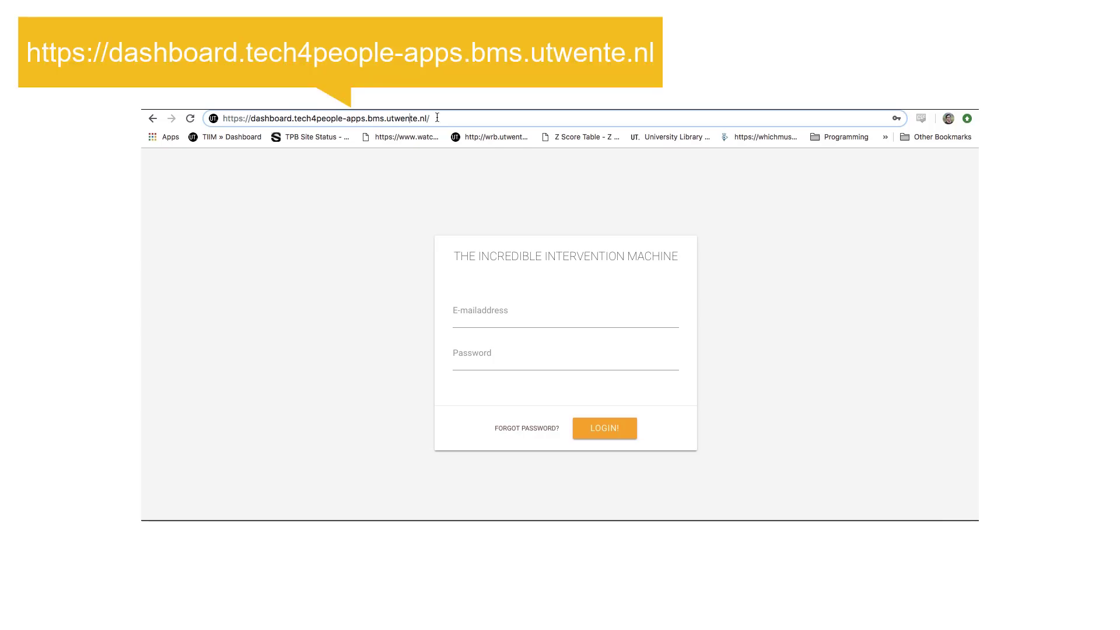
- Log in with the account e-mail and password
left_click(486, 314)
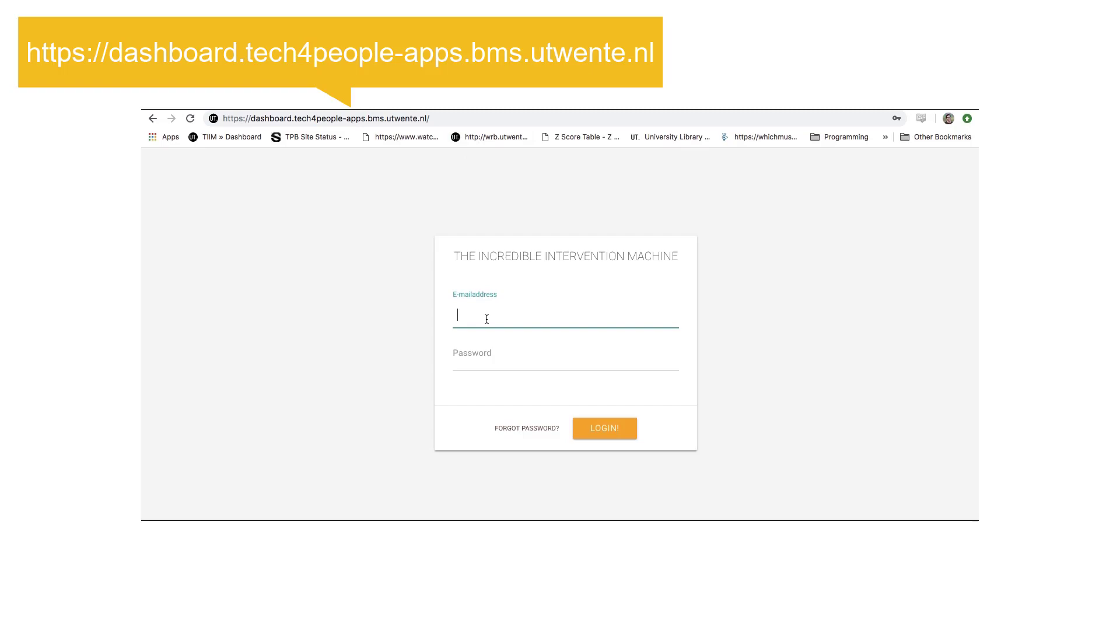
key("Tab")
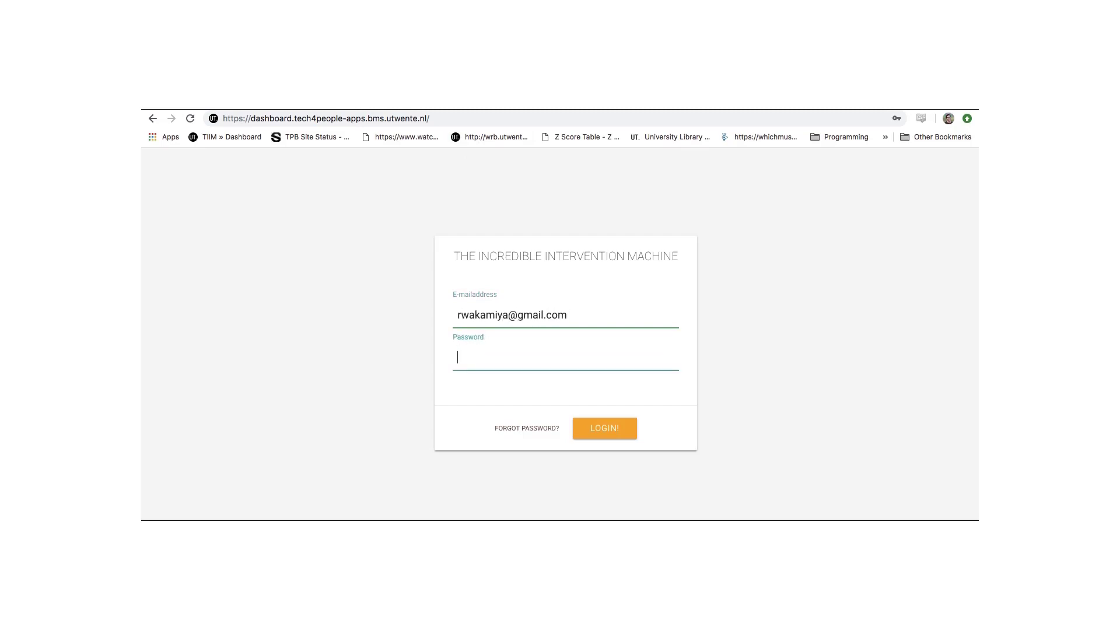
type("********")
key("Return")
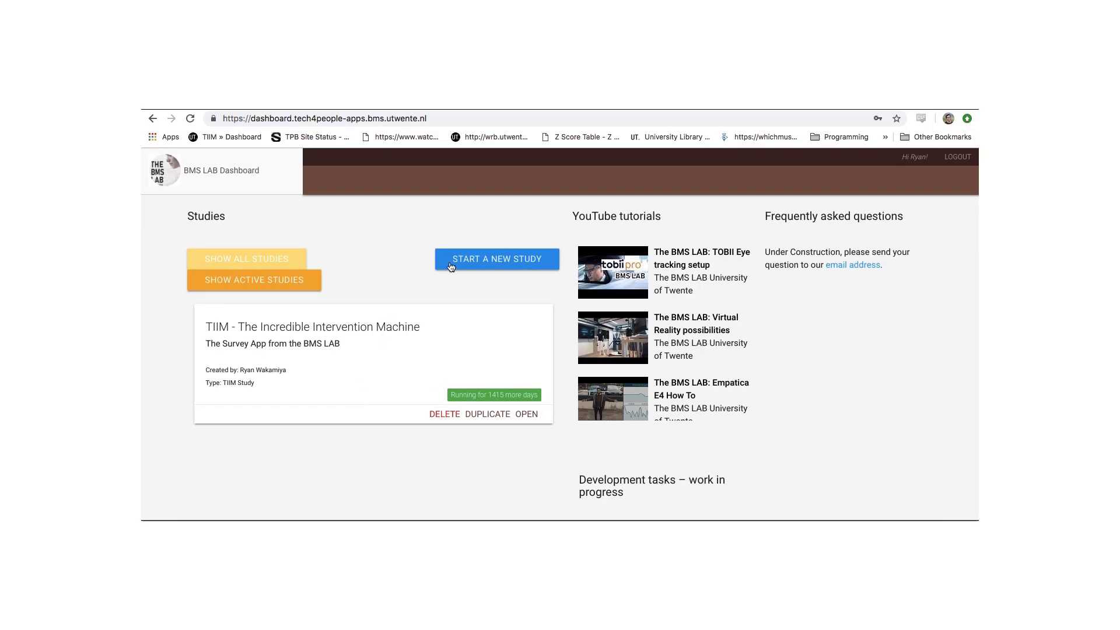
- Start a new study of type TIIM SURVEY to get a blank Study details form
left_click(501, 261)
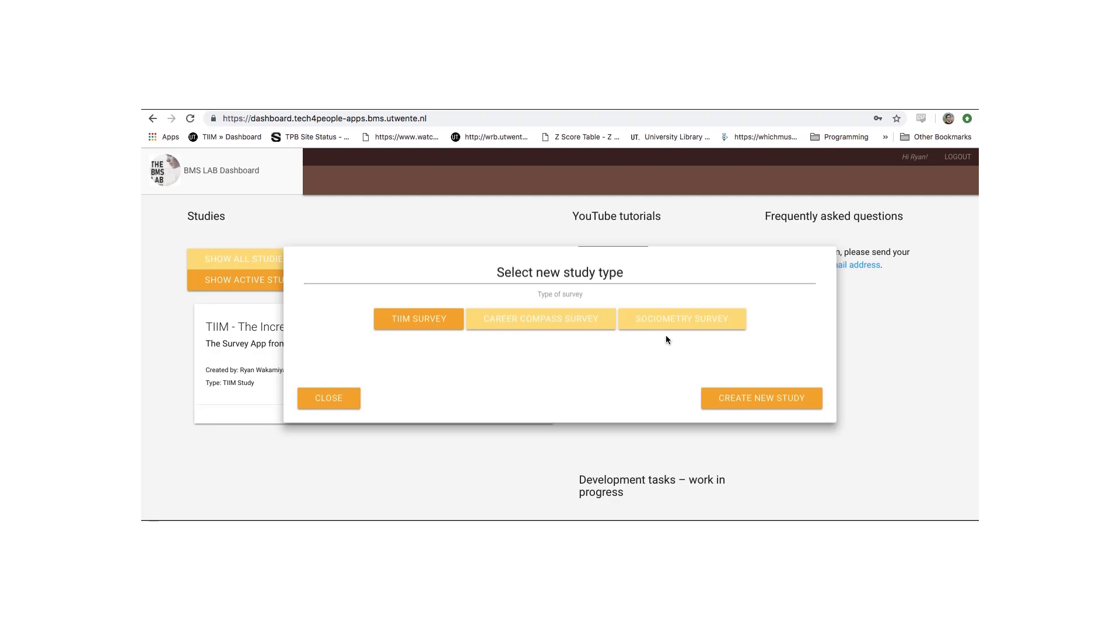
left_click(420, 325)
left_click(744, 401)
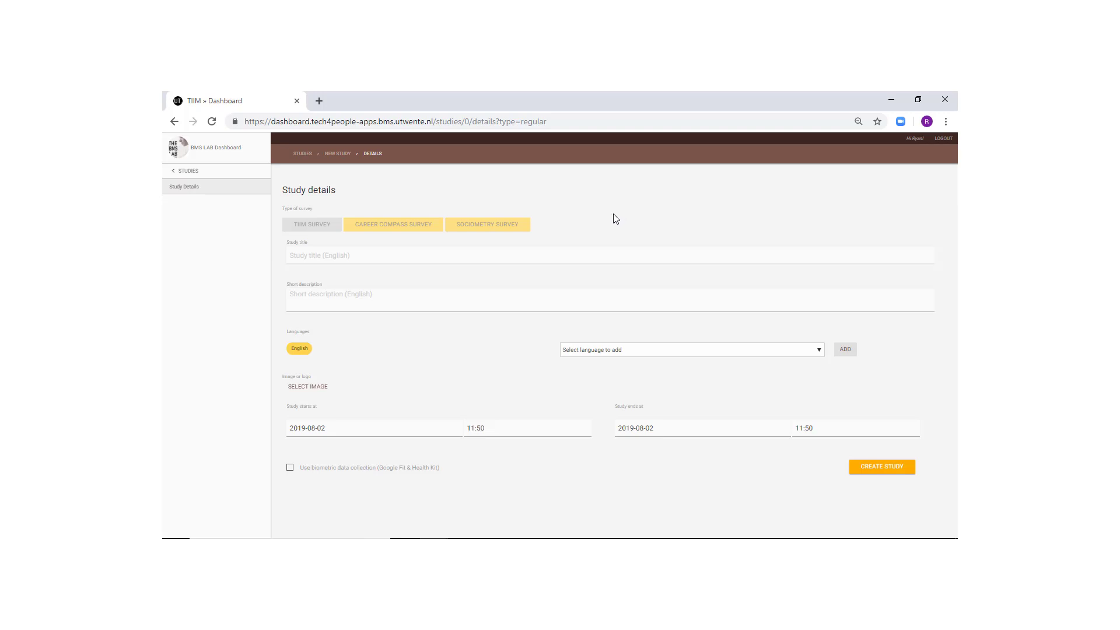
- Enter 'Study 1' as the study title and short description
left_click(461, 254)
type("Study 1")
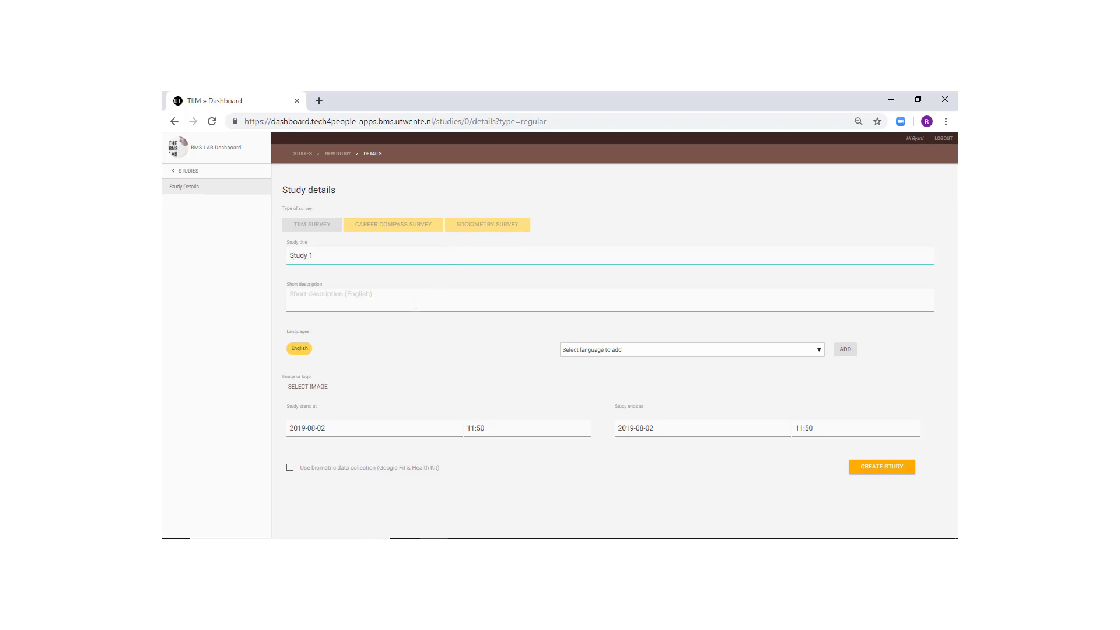
left_click(415, 301)
type("Study 1")
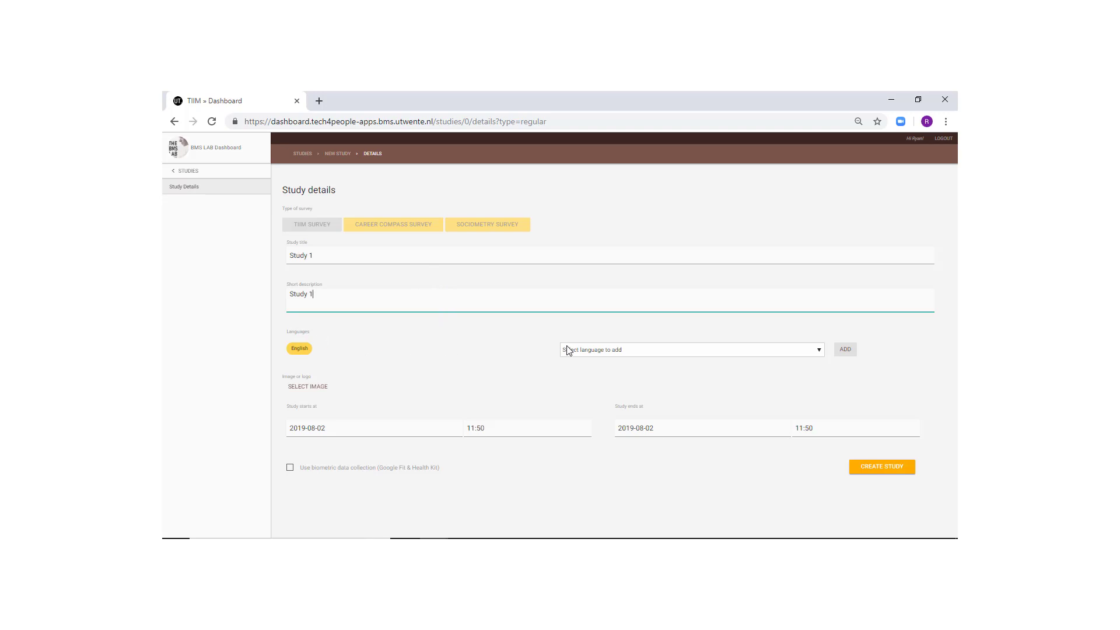
- Add Dutch as a study language
left_click(681, 357)
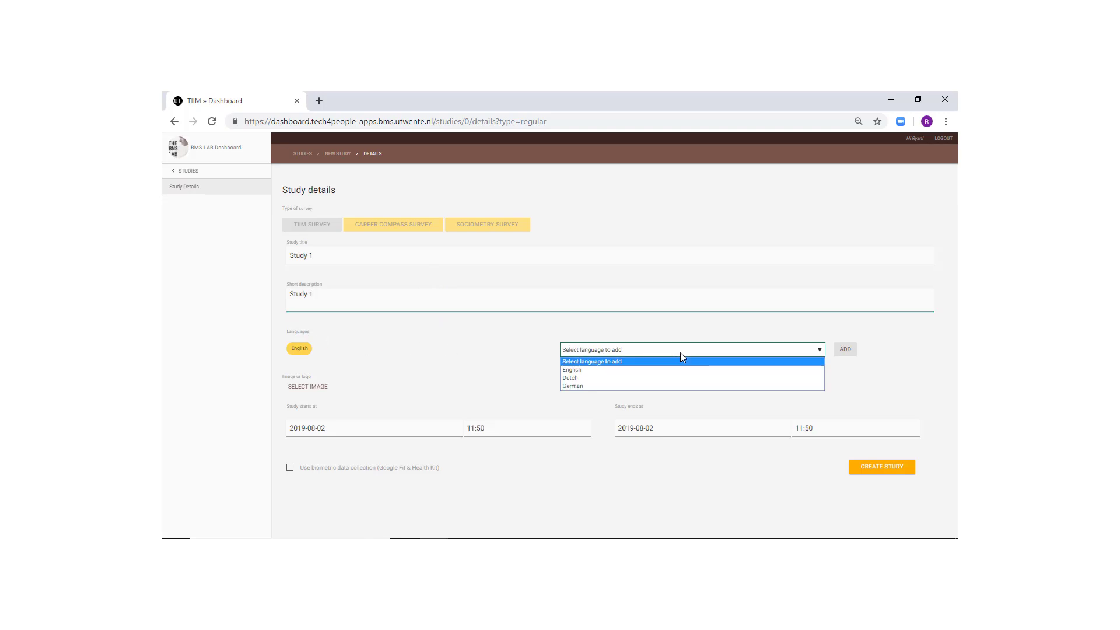
left_click(674, 383)
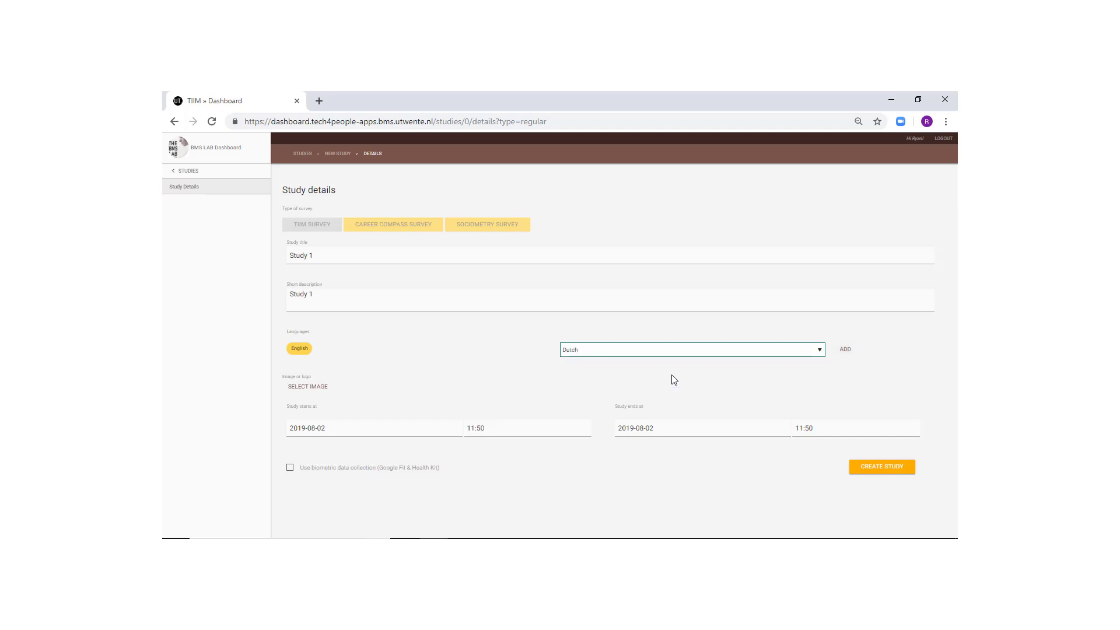
left_click(845, 351)
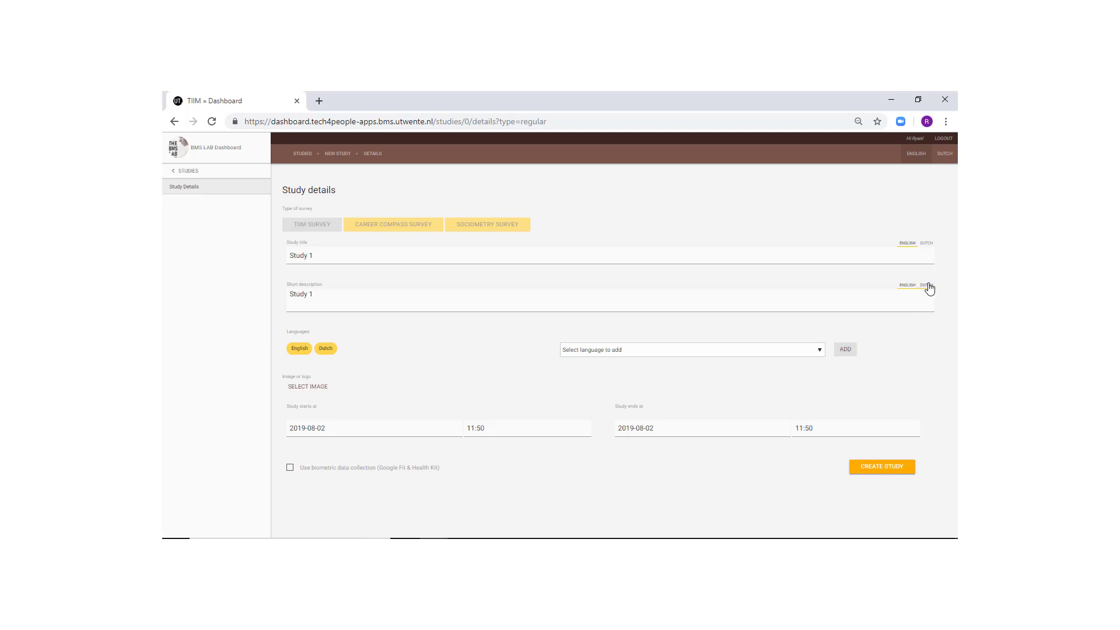
- Switch to the Dutch version and enter 'Study Een' as title and description
left_click(942, 158)
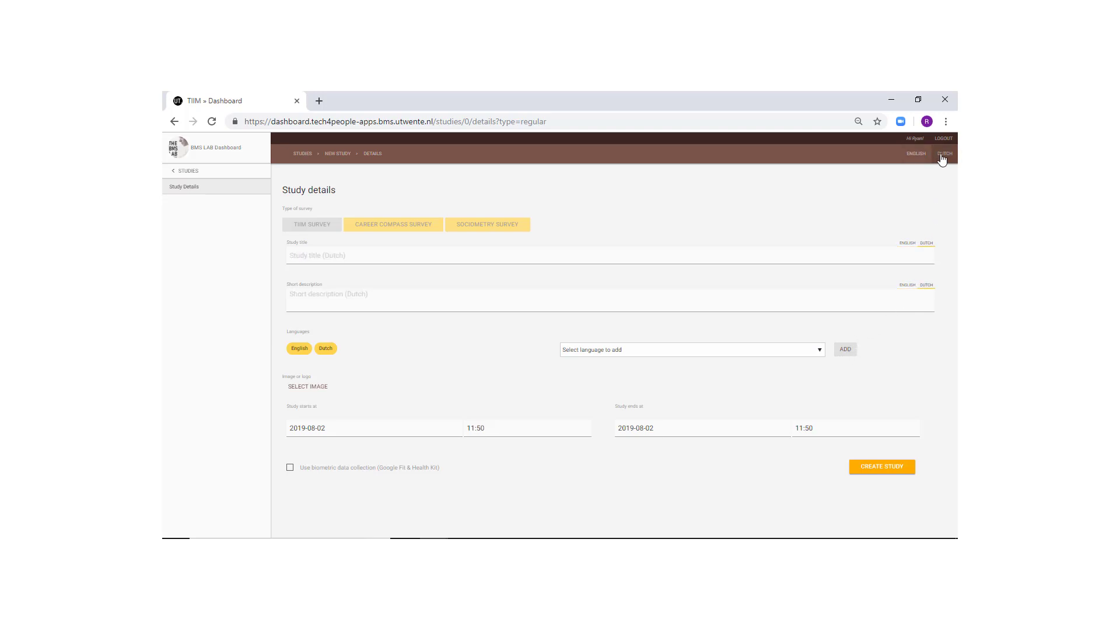
left_click(323, 260)
type("Study")
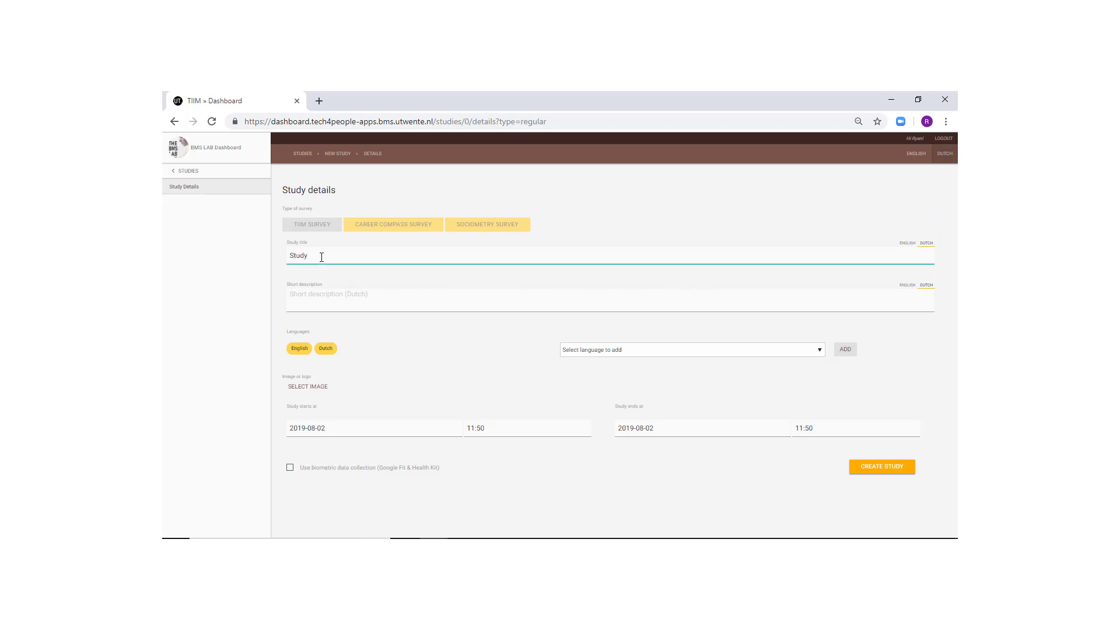
type(" Een")
key("Tab")
type("Study")
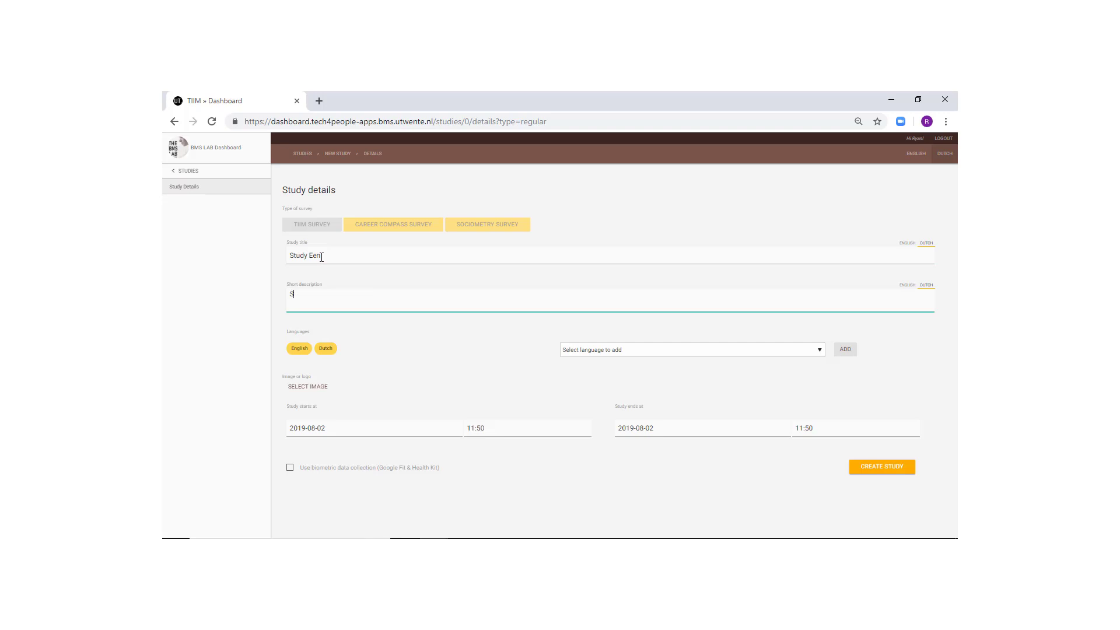
type(" Een")
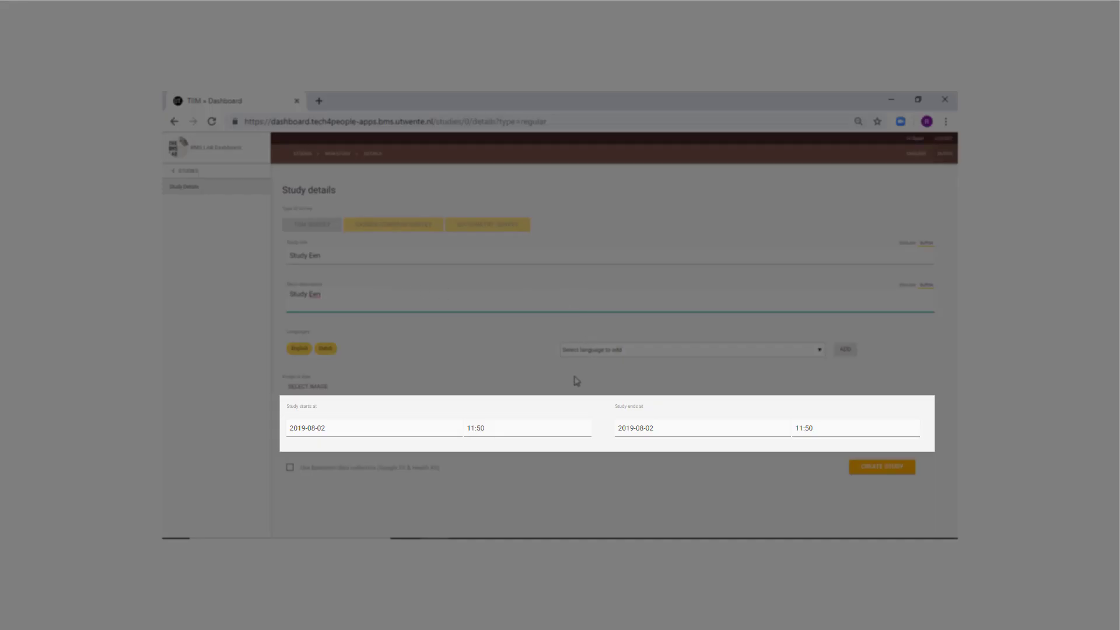
- Keep the start date 2019-08-02 with a start time of 11:50
left_click(309, 428)
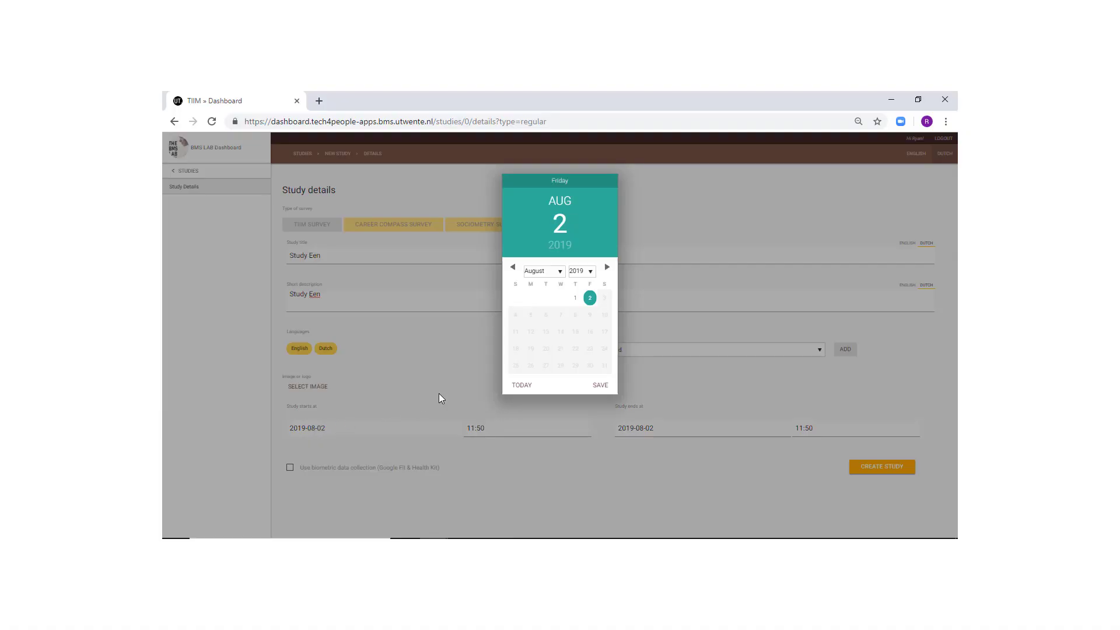
left_click(600, 385)
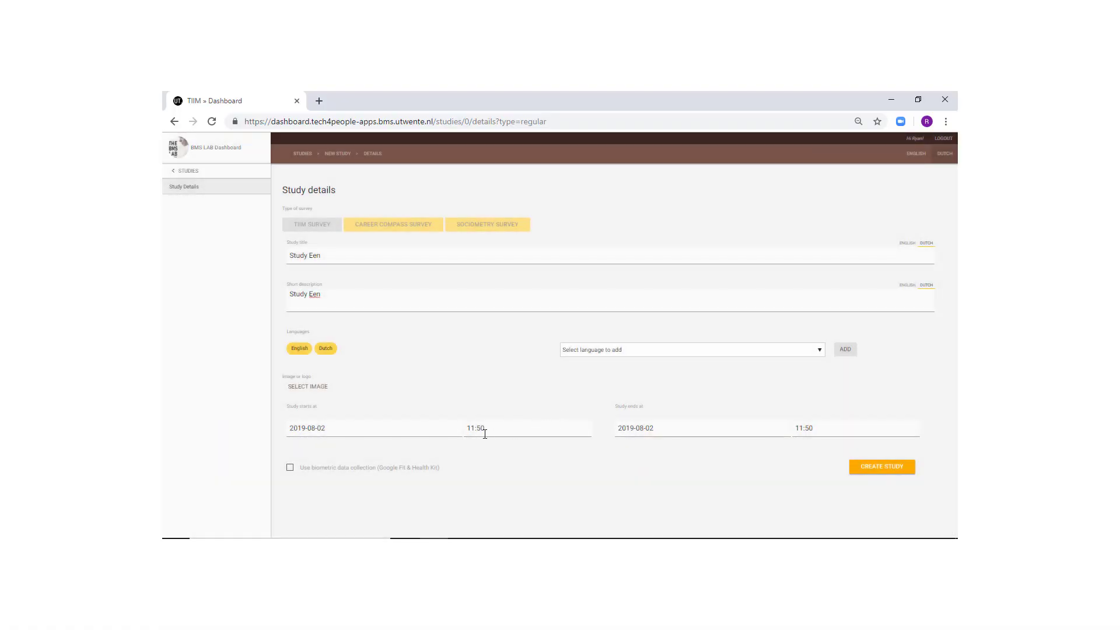
left_click(480, 432)
- Set the end date to 2019-08-24 at 11:50 and enable biometric data collection
left_click(643, 428)
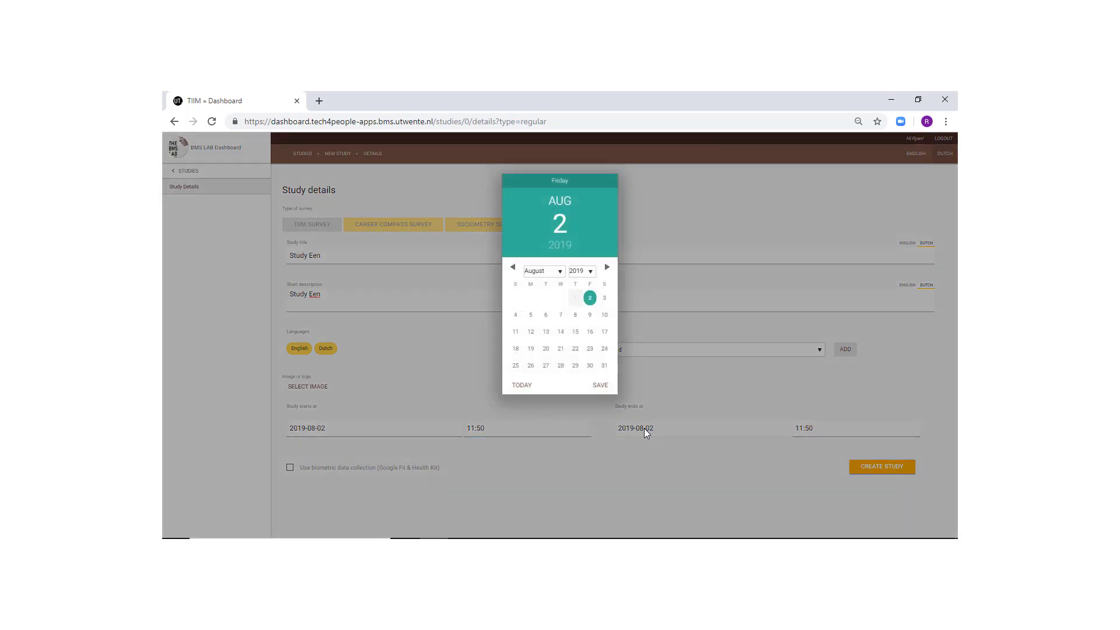
left_click(604, 348)
left_click(601, 386)
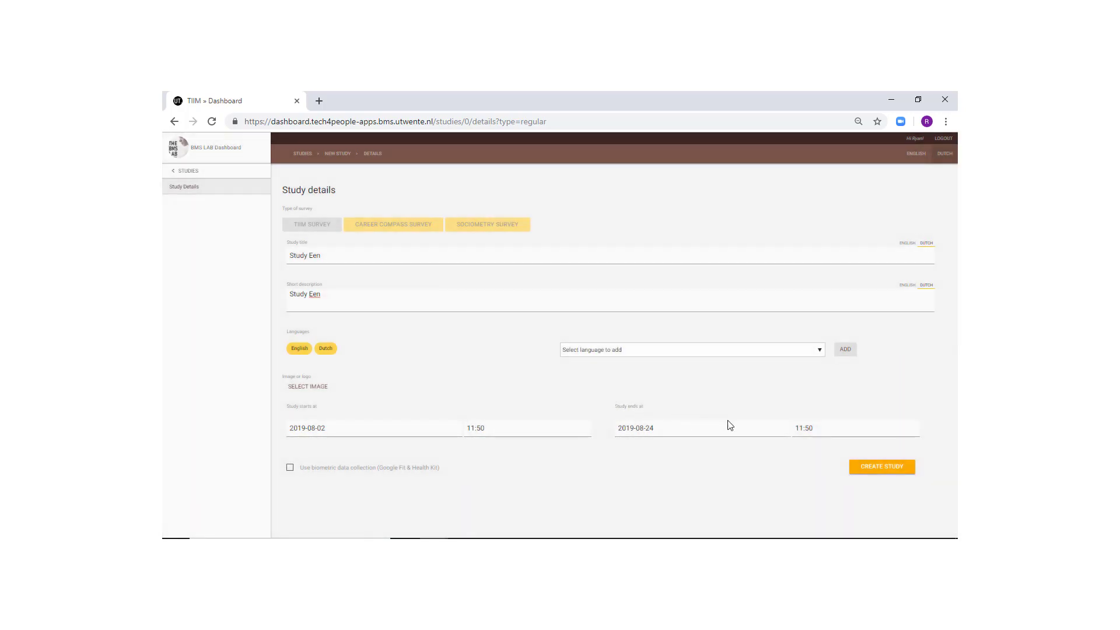
left_click(804, 427)
left_click(297, 470)
- Save the study with CREATE STUDY, opening its home page with Intervention 1
left_click(881, 467)
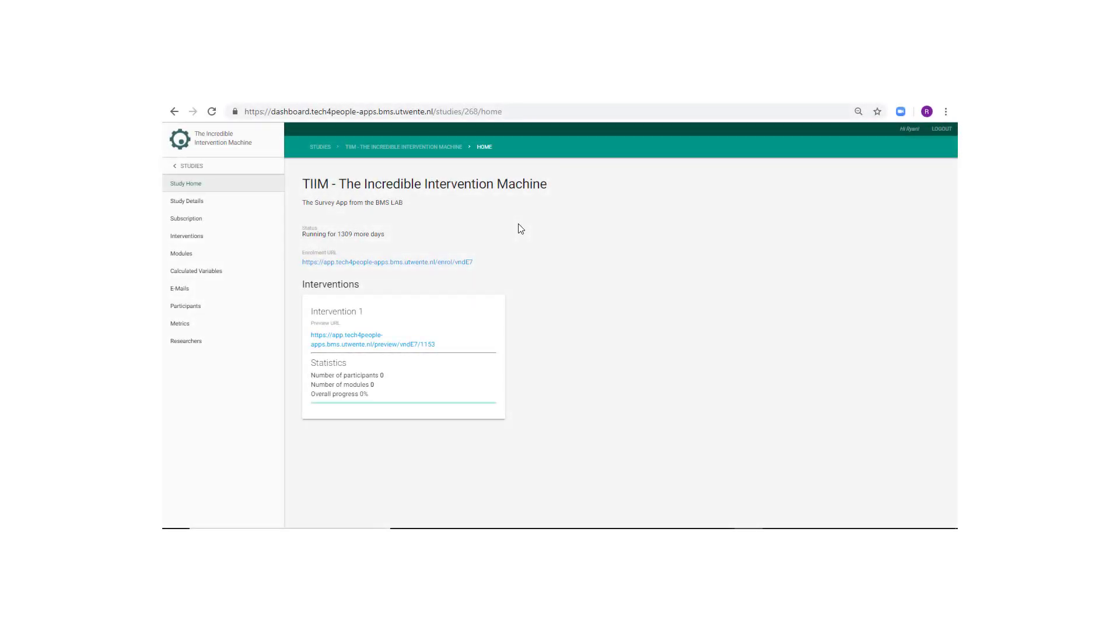
- Save a new intervention titled 'Control Group', then go to the Modules page
left_click(207, 242)
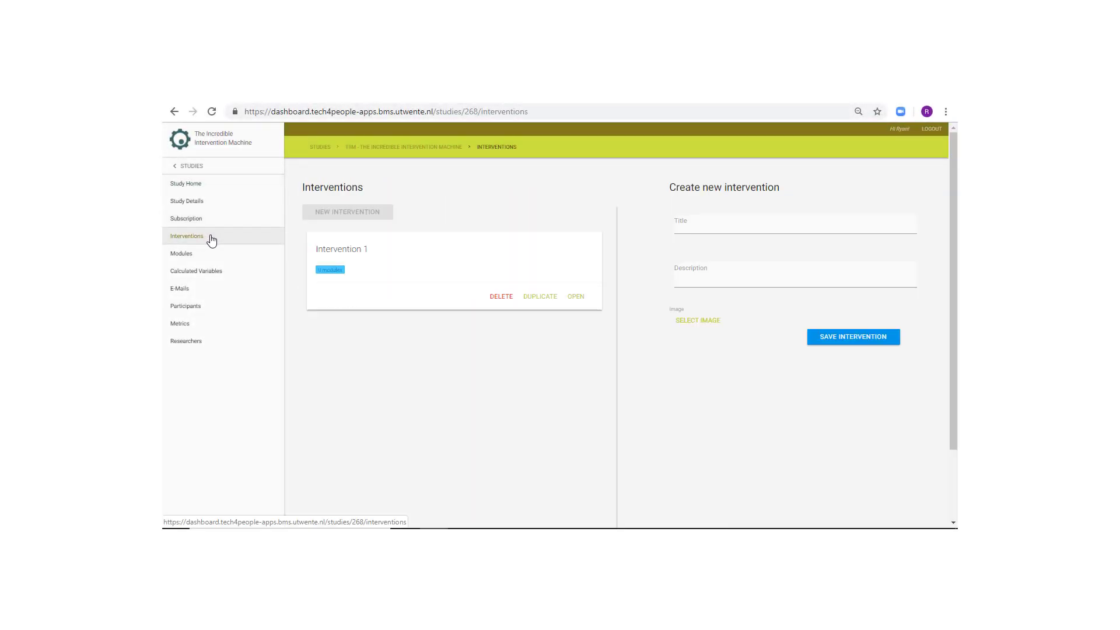
left_click(709, 226)
type("Contr")
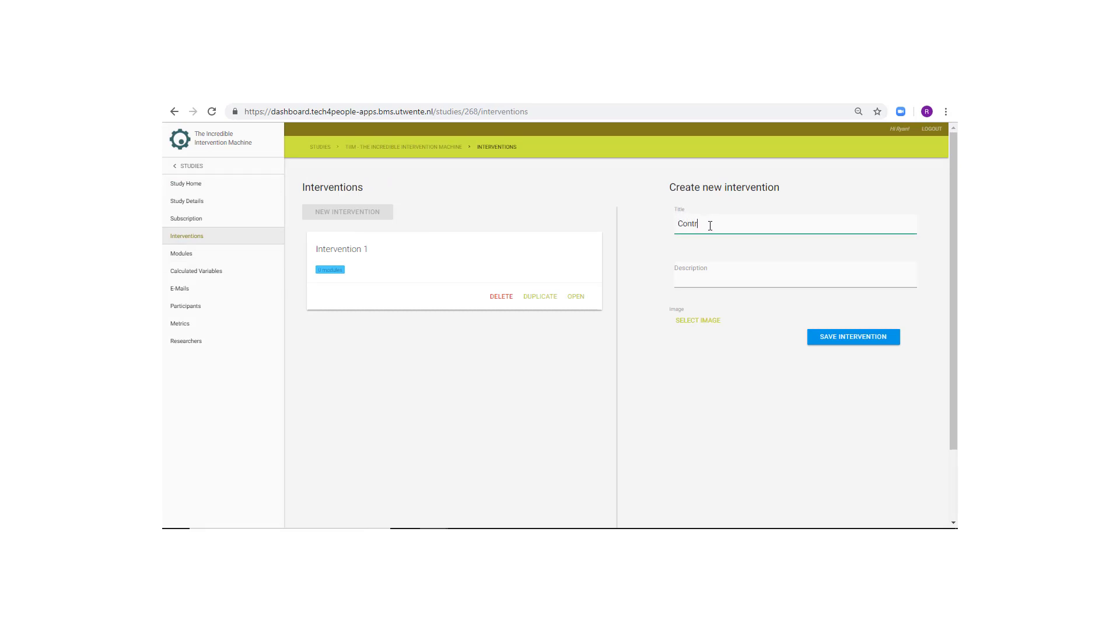
type("ol Group")
key("Tab")
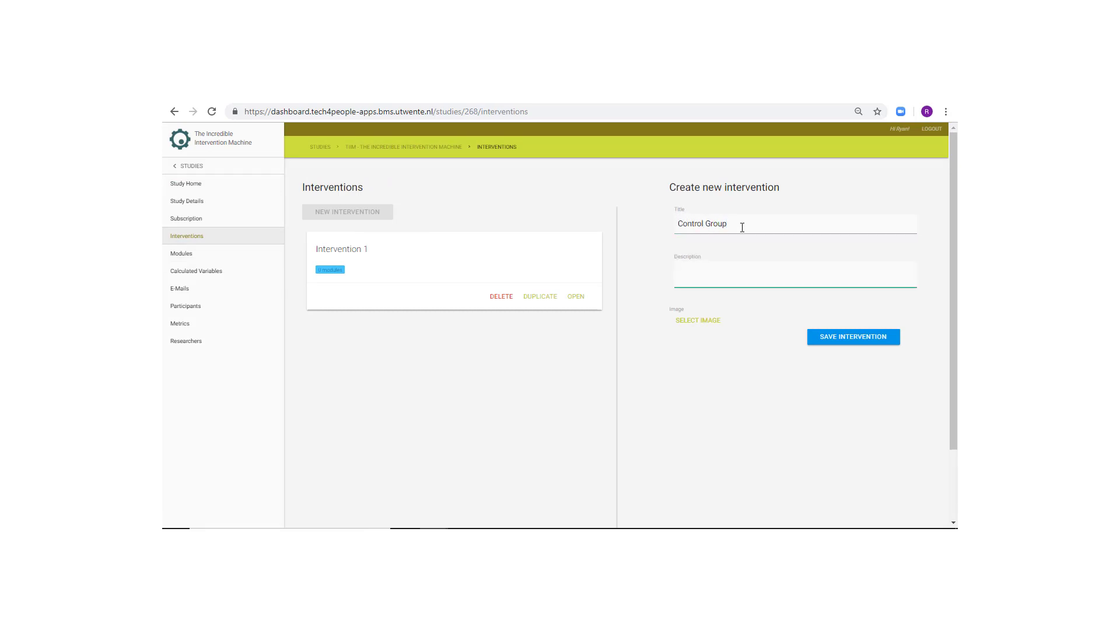
left_click(840, 340)
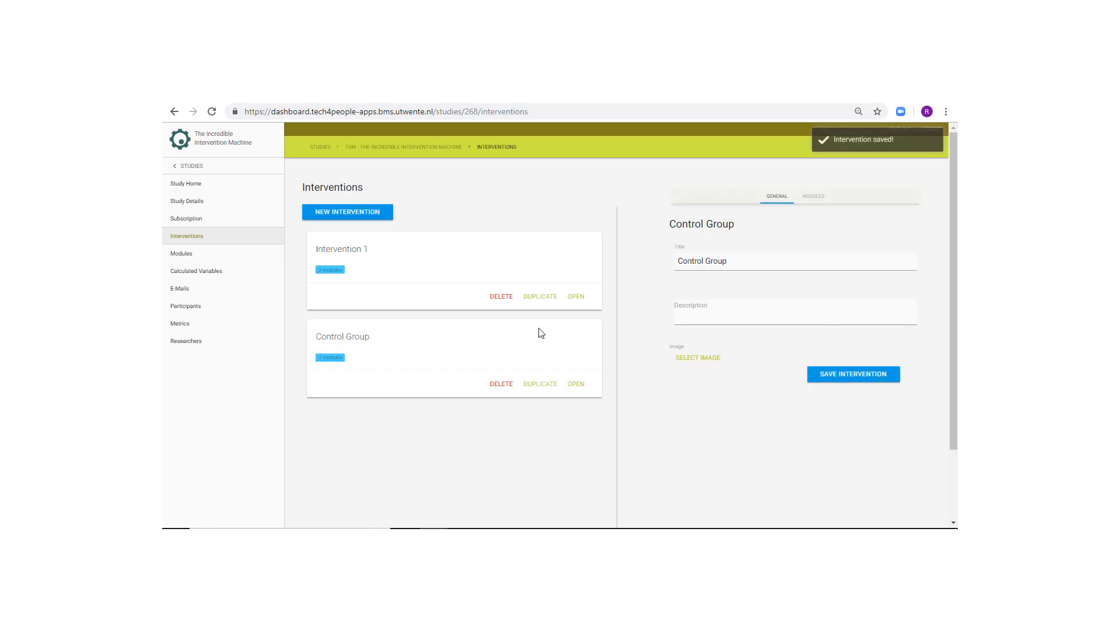
left_click(186, 254)
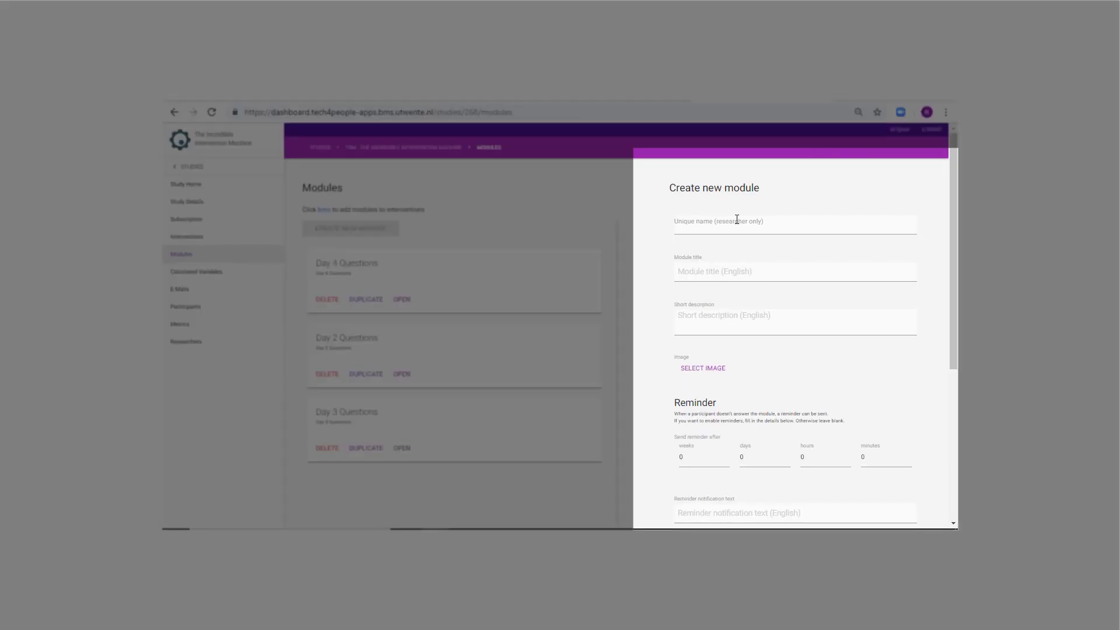
- Save a new module with unique name and module title 'Day 1 Questions'
left_click(729, 224)
type("Day 1 Questions")
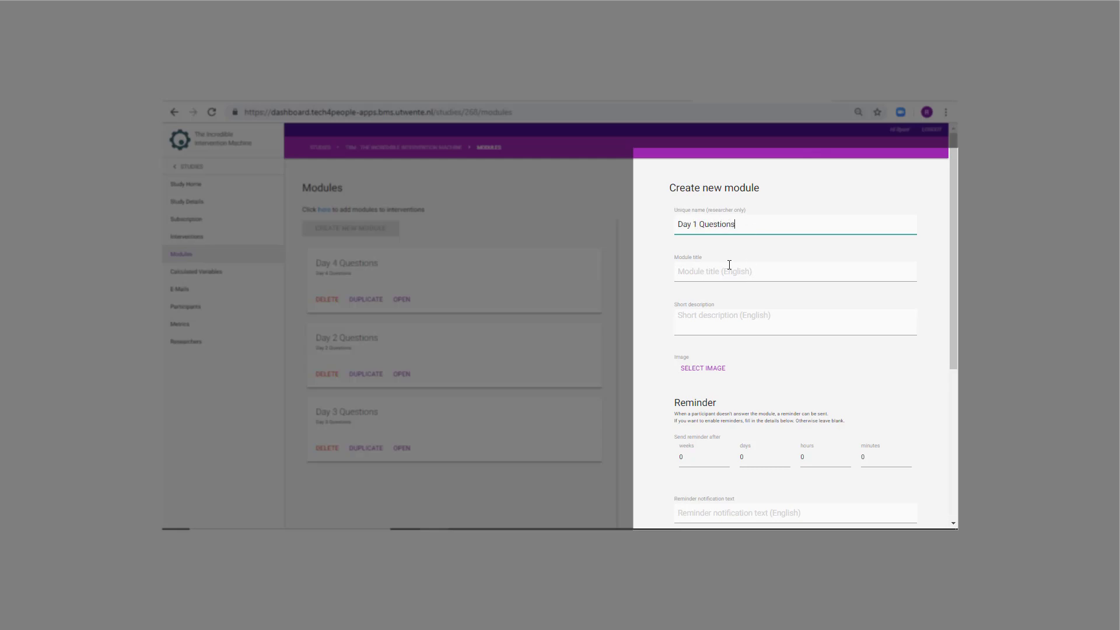
left_click(728, 271)
type("Day 1 Questions")
left_click_drag(951, 281, 949, 429)
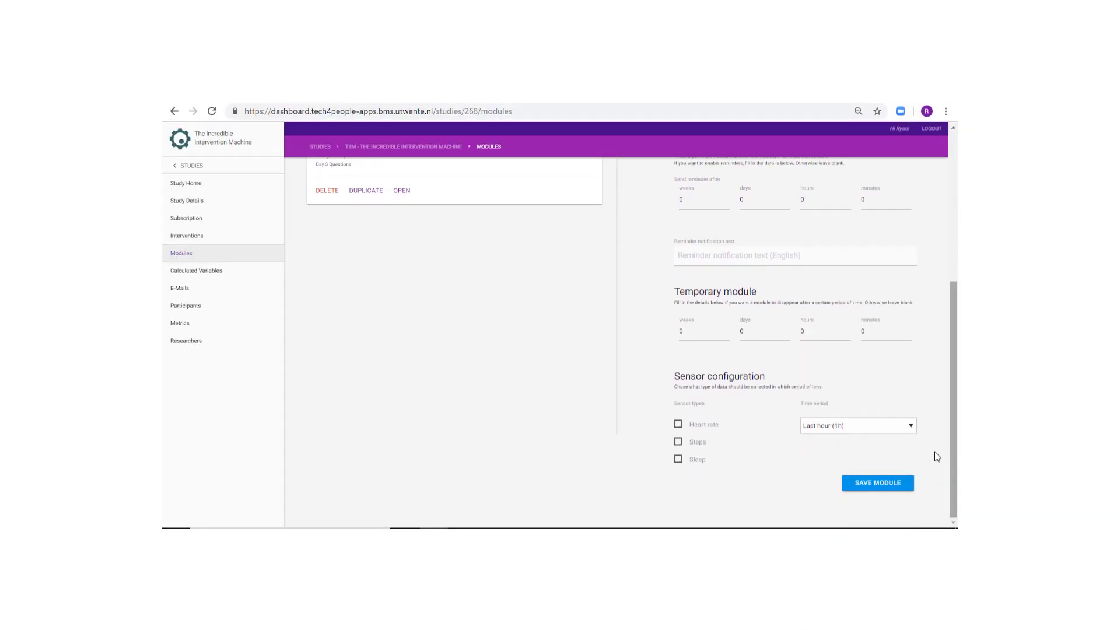
left_click(882, 481)
- Highlight the researcher-only unique name field and the module title field
left_click_drag(952, 289, 950, 185)
scroll(883, 225, "up", 1)
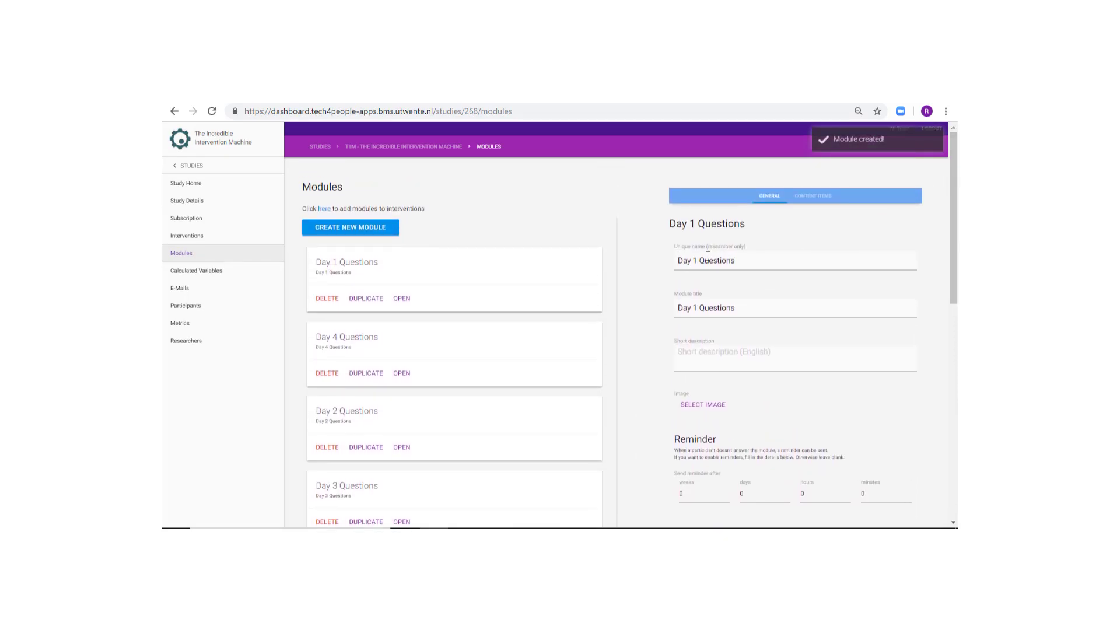
left_click_drag(674, 245, 746, 249)
left_click_drag(674, 293, 737, 313)
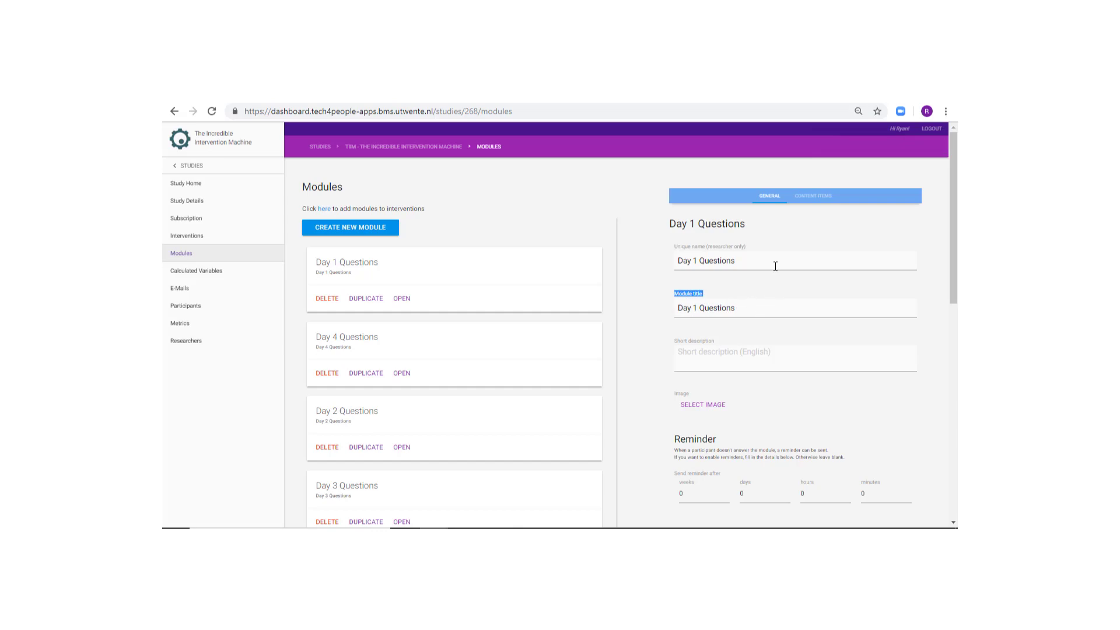
- Show the CONTENT ITEMS of the Day 1 Questions module
left_click(792, 224)
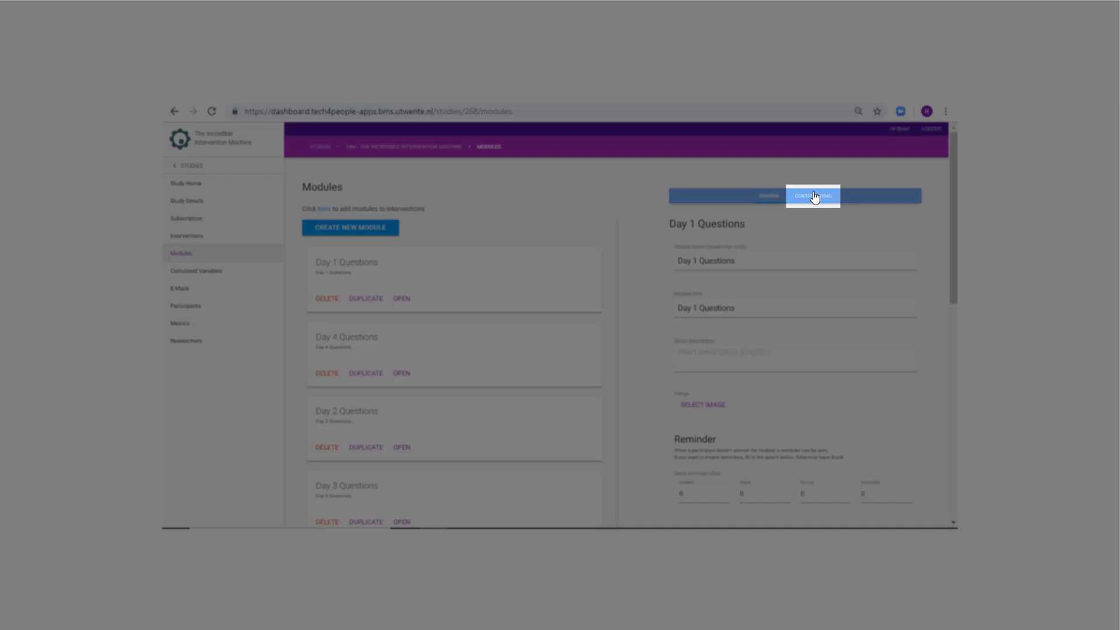
left_click(813, 197)
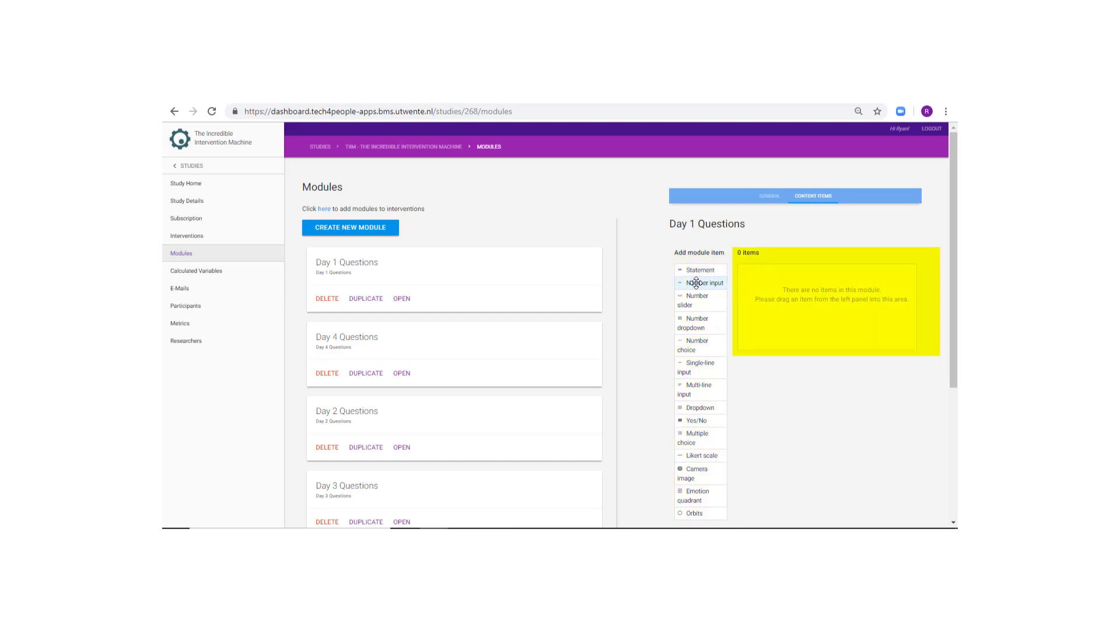
- Add a Number input item with the question 'What is 5 x 5?' and save it
left_click_drag(685, 283, 759, 281)
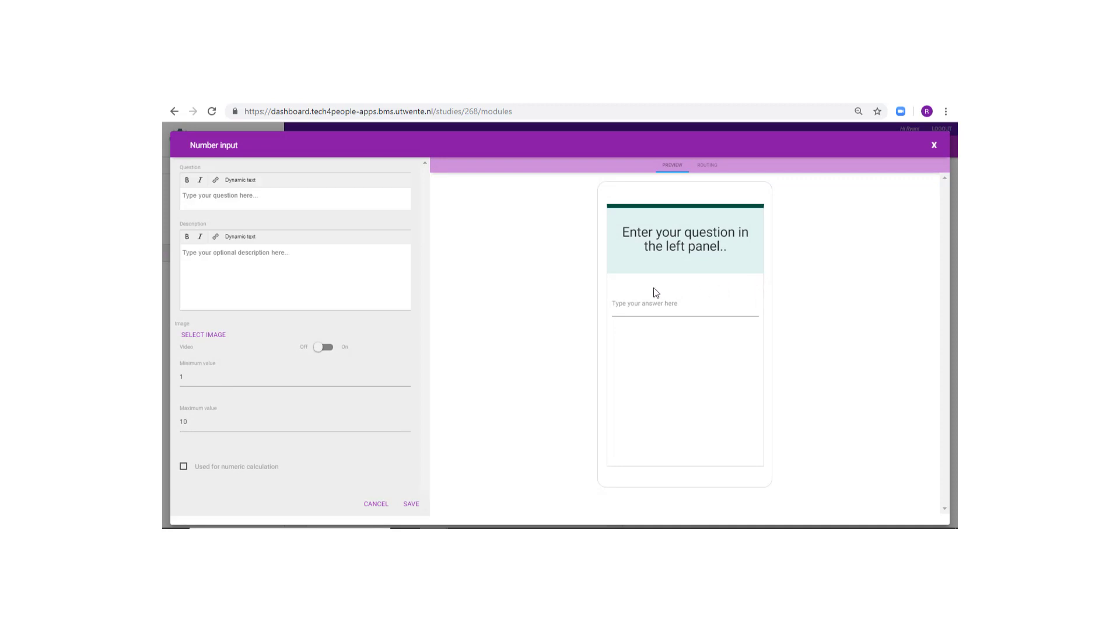
left_click(268, 196)
type("What is 5 ")
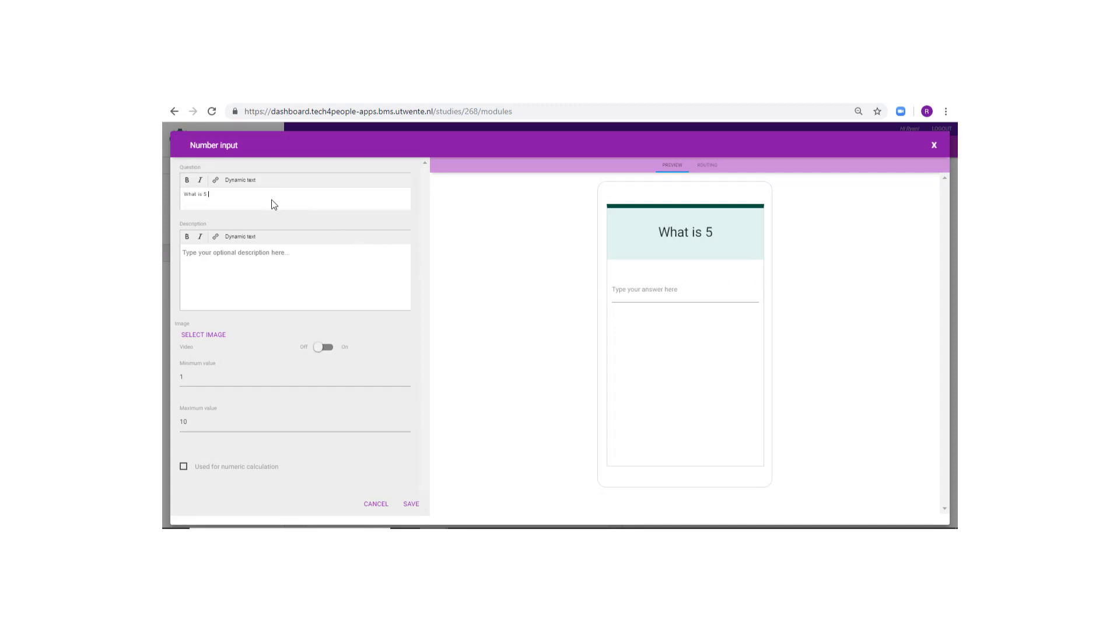
type("x 5?")
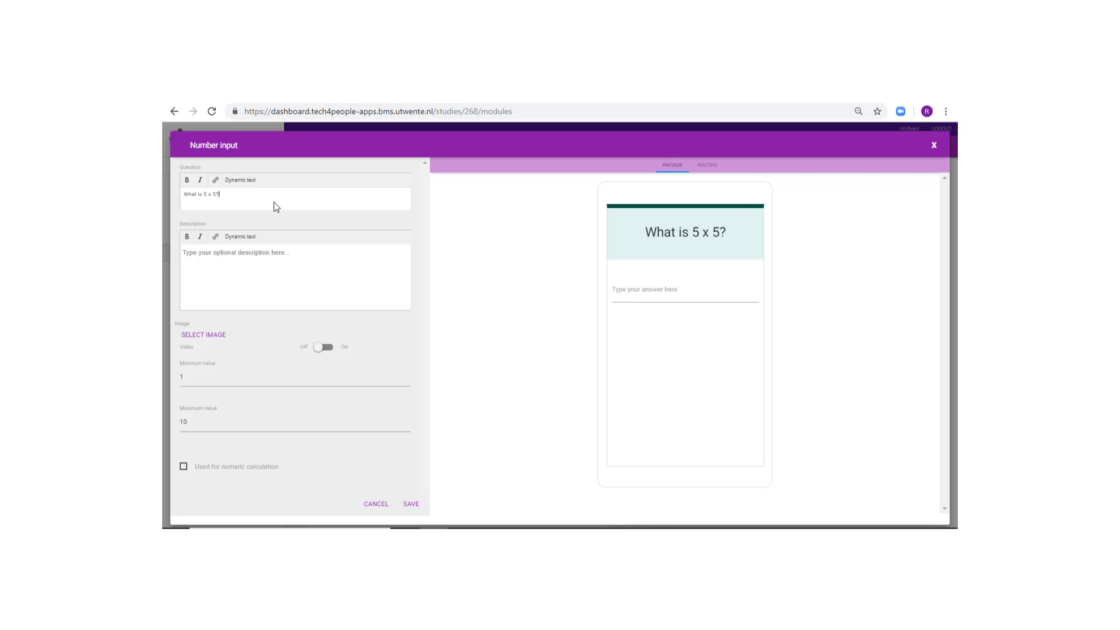
left_click(412, 505)
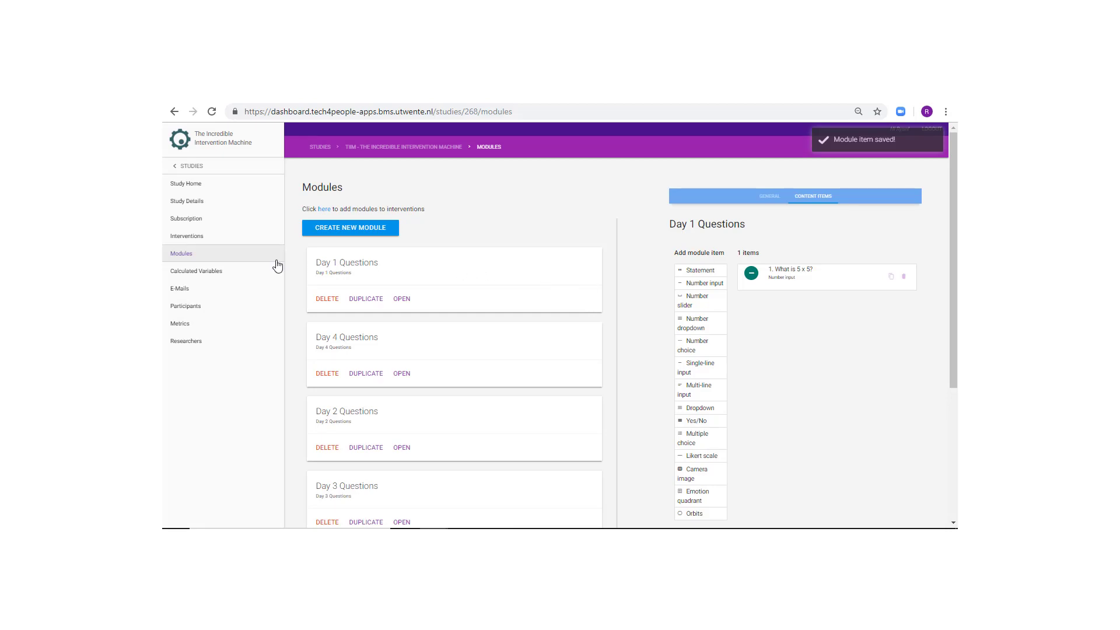
- Open the Control Group intervention's MODULES tab
left_click(180, 240)
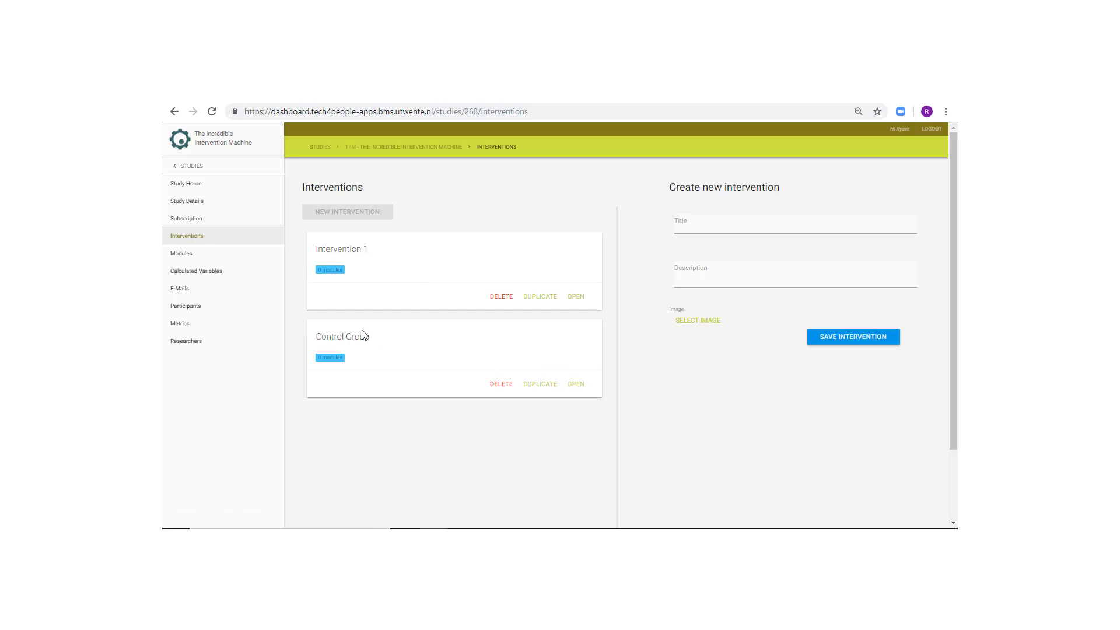
left_click(575, 385)
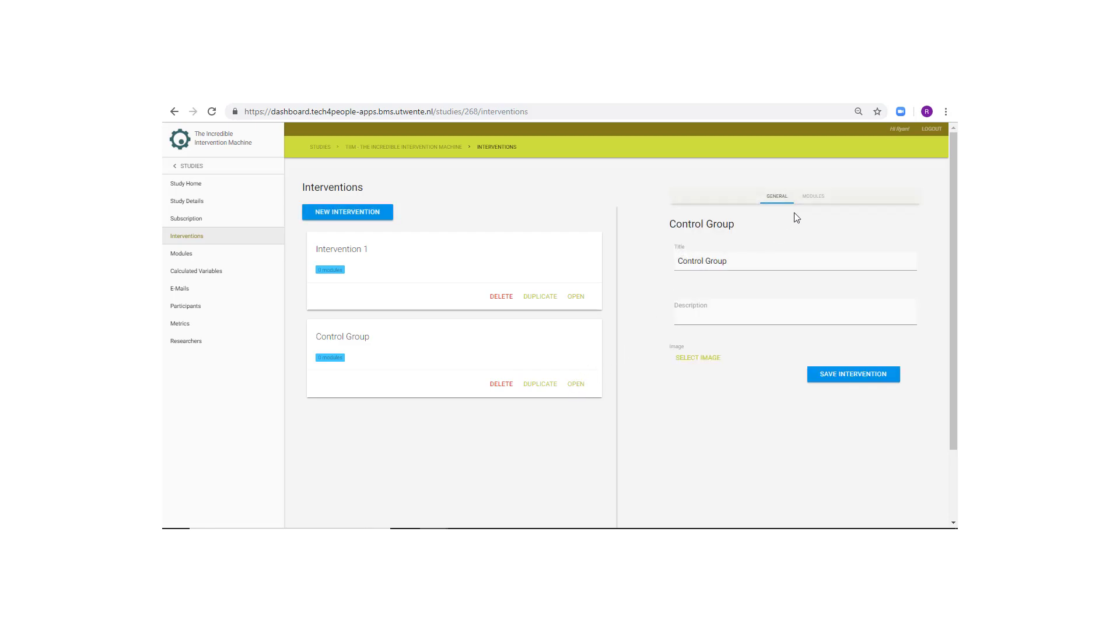
left_click(809, 199)
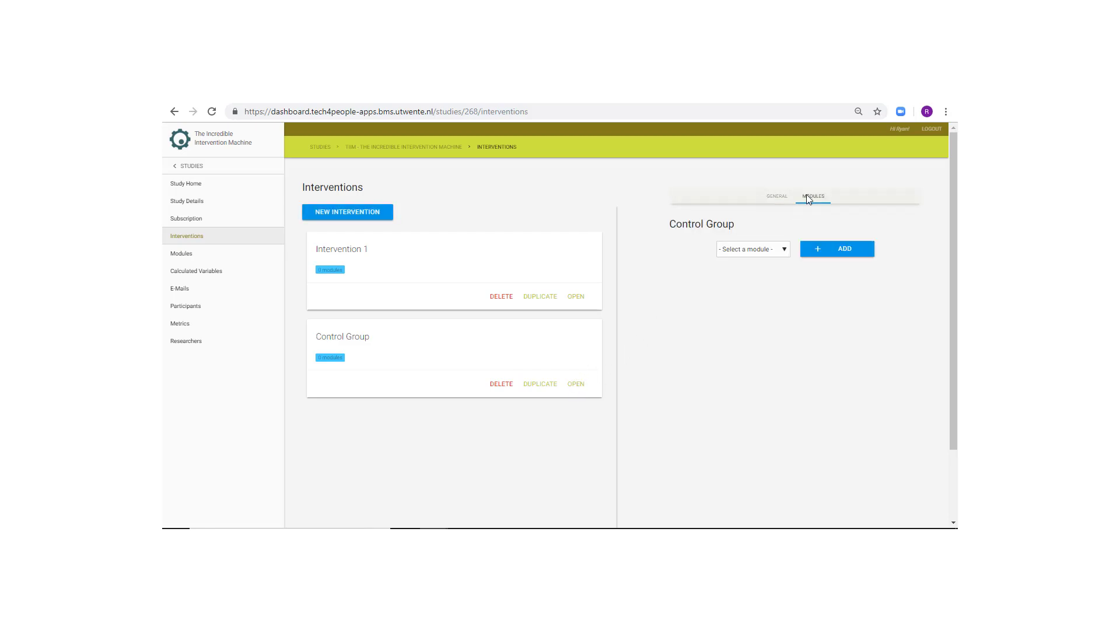
- Add the Day 1 Questions and Day 2 Questions modules to Control Group
left_click(770, 250)
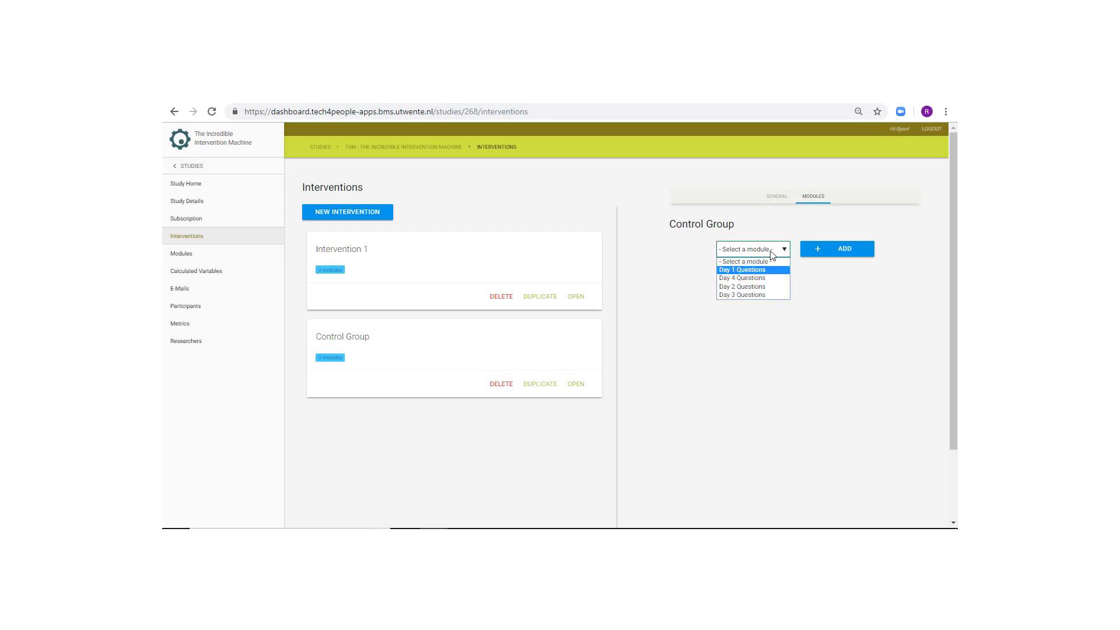
left_click(760, 270)
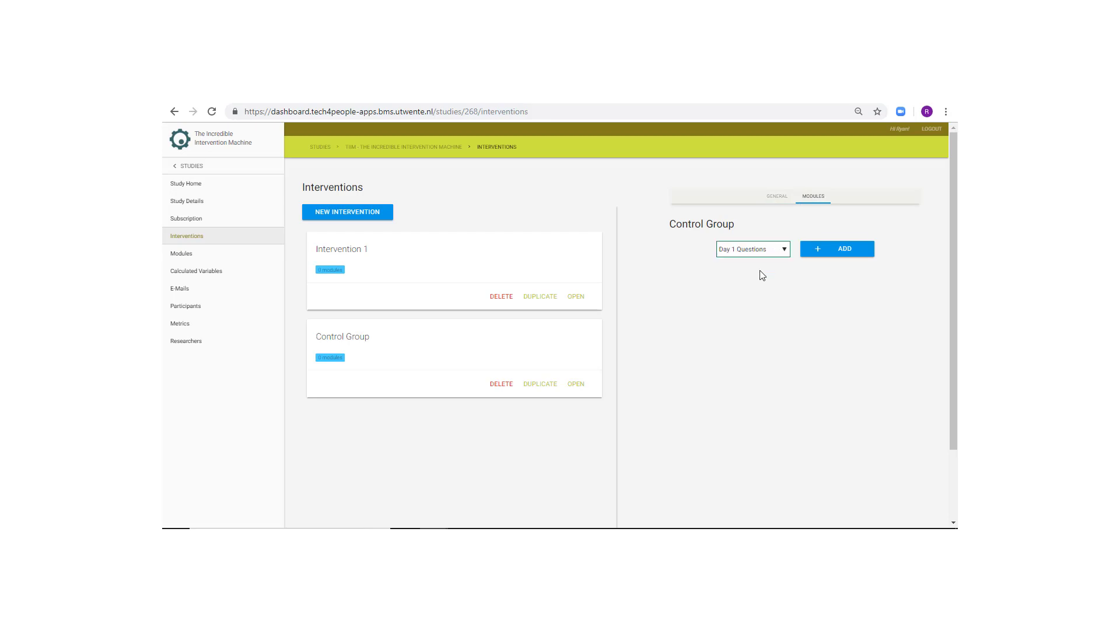
left_click(822, 253)
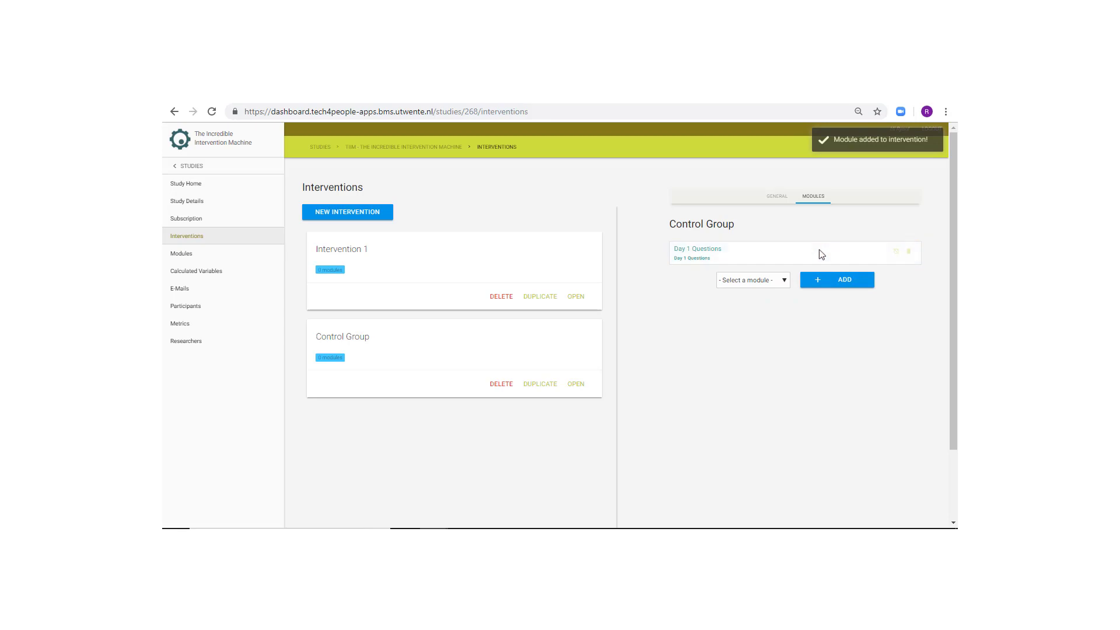
left_click(757, 284)
left_click(746, 309)
left_click(837, 284)
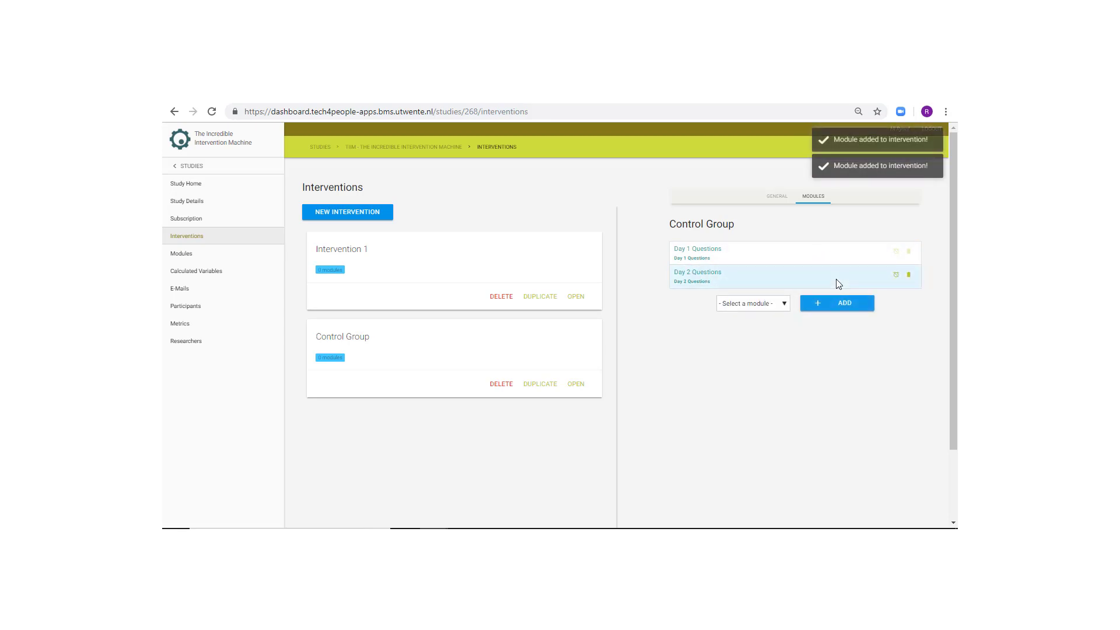